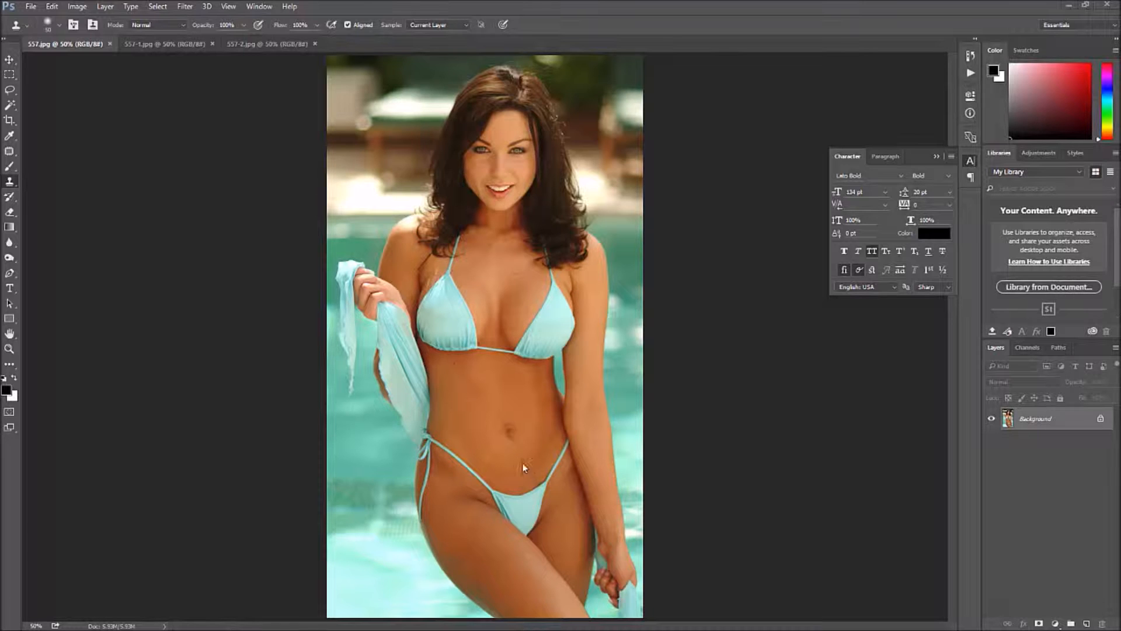
- Switch to the 557-1.jpg image and activate the Patch Tool for removing the paw-print tattoos beside the navel
left_click(194, 47)
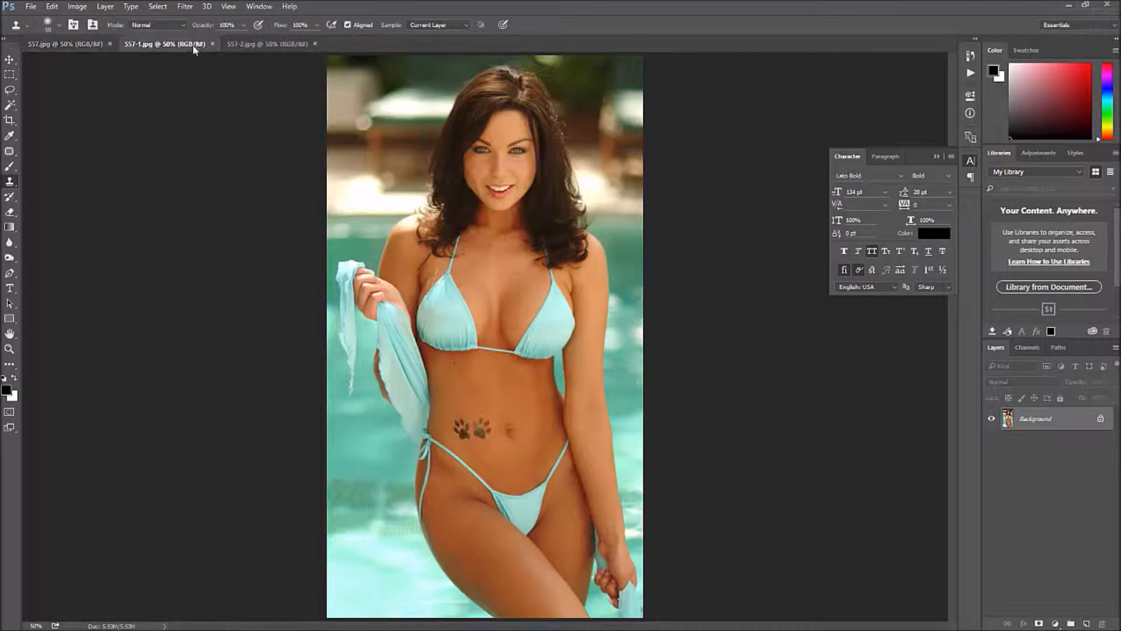
left_click(471, 449)
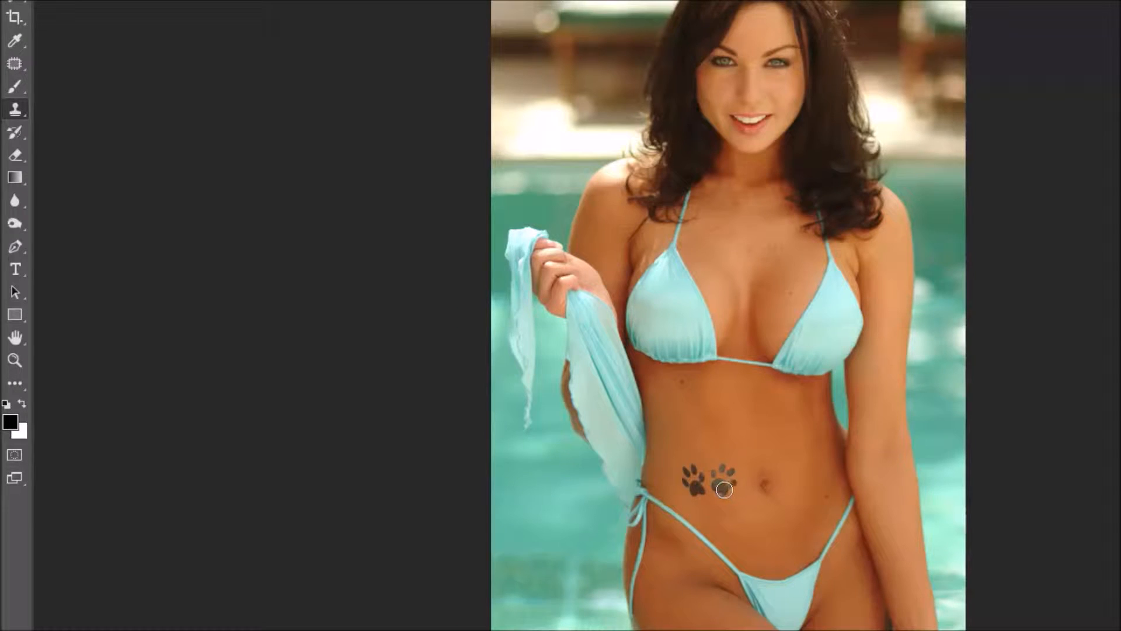
left_click_drag(725, 489, 710, 489)
left_click(15, 68)
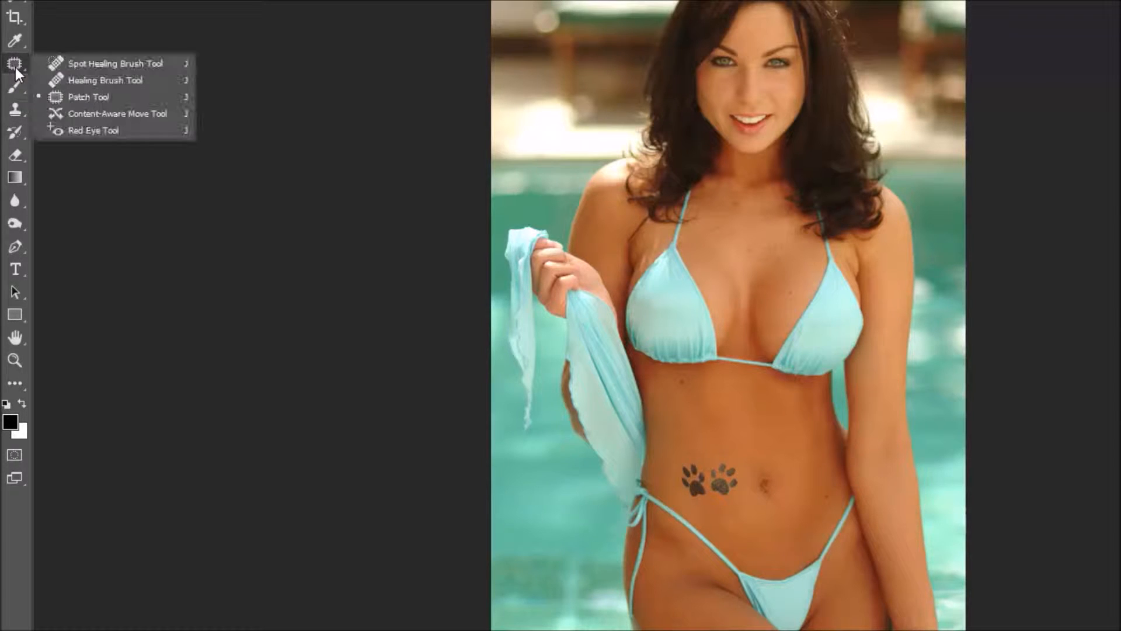
left_click(76, 68)
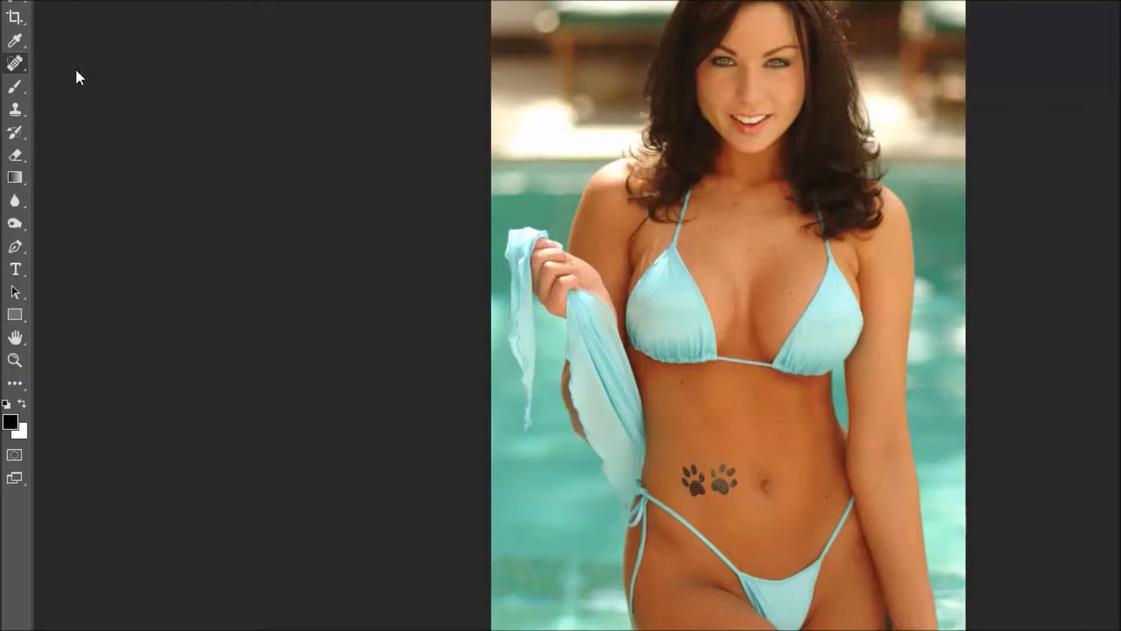
right_click(13, 69)
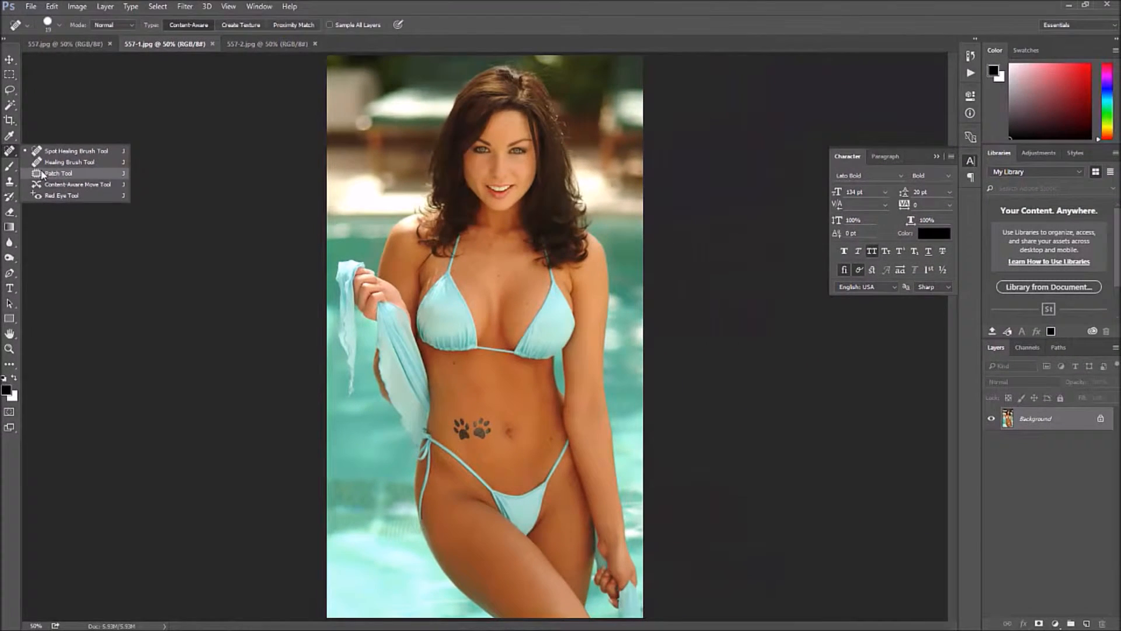
left_click(70, 112)
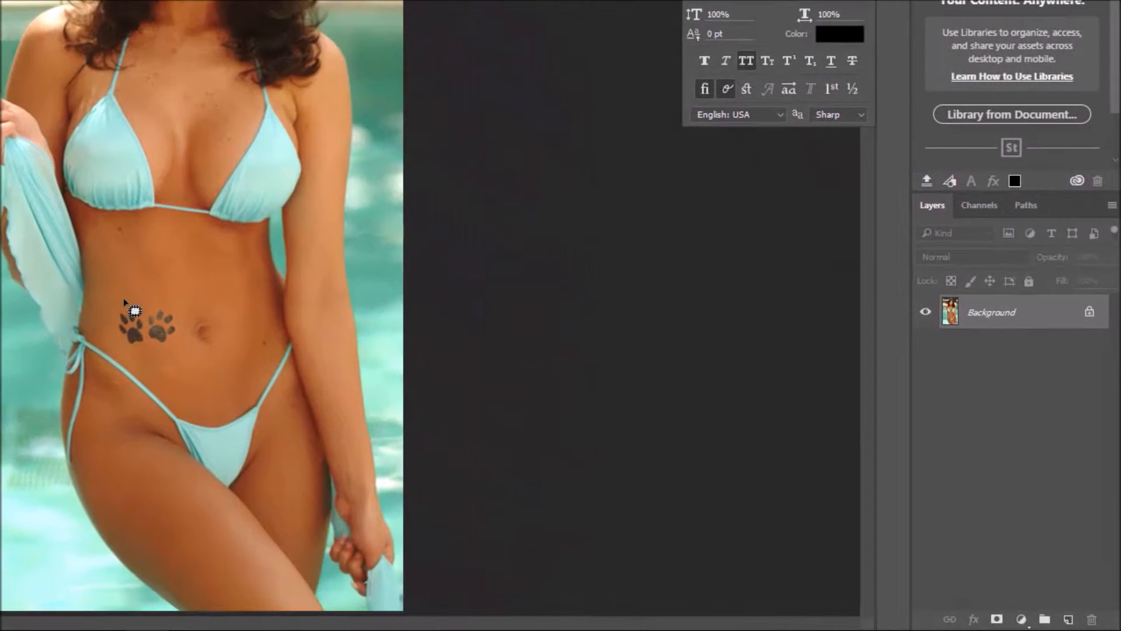
- Outline both paw-print tattoos beside the navel, patch them with clean skin from nearby, and deselect the area
mouse_move(131, 302)
left_mouse_down()
mouse_move(112, 314)
mouse_move(126, 351)
mouse_move(169, 346)
mouse_move(179, 316)
mouse_move(157, 306)
left_mouse_up()
left_click_drag(149, 305, 146, 304)
mouse_move(135, 333)
left_mouse_down()
mouse_move(144, 327)
mouse_move(129, 349)
mouse_move(157, 336)
mouse_move(143, 319)
mouse_move(175, 338)
mouse_move(124, 341)
mouse_move(148, 322)
left_mouse_up()
left_click_drag(146, 318, 141, 277)
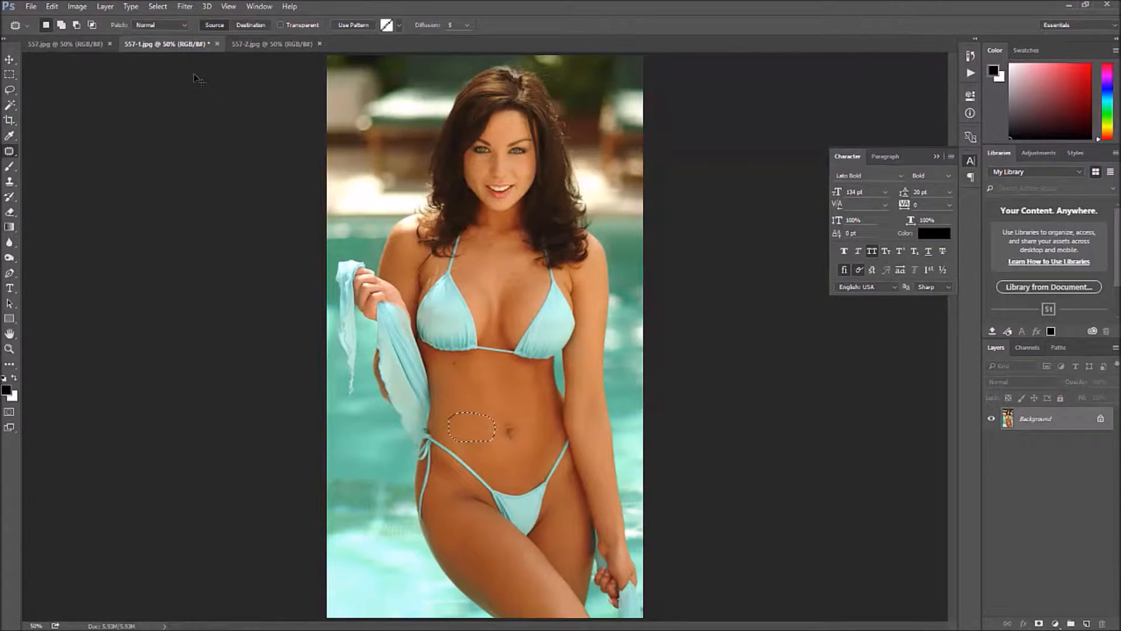
left_click(476, 426)
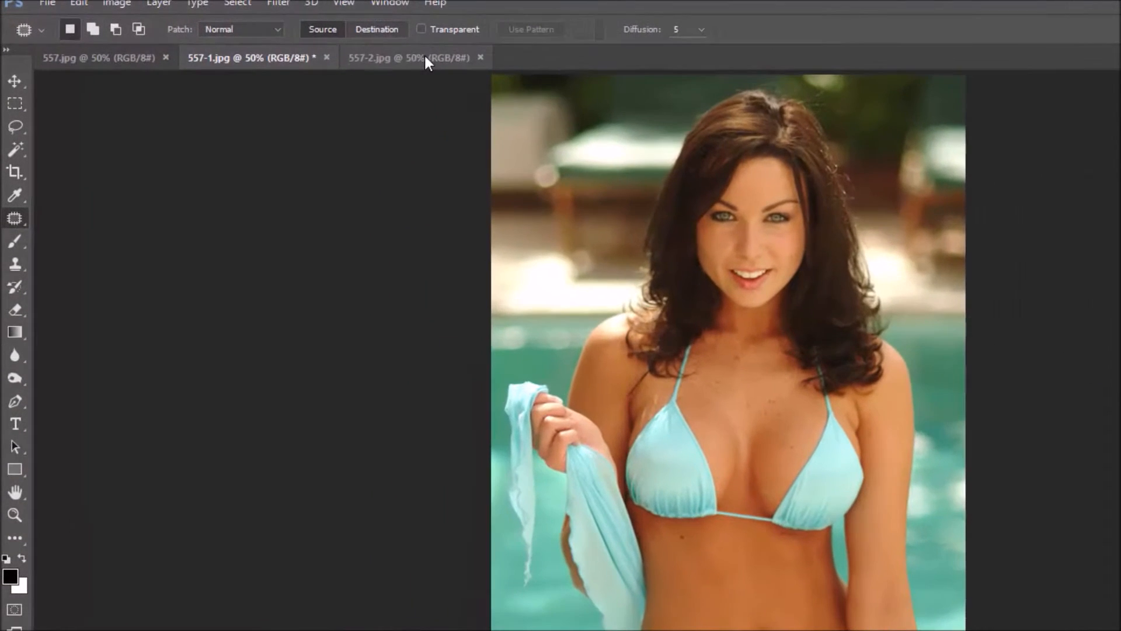
- In 557-2.jpg, draw a closed Pen Tool path around the paw-print tattoos, following the lower edge of the bikini top
left_click(359, 50)
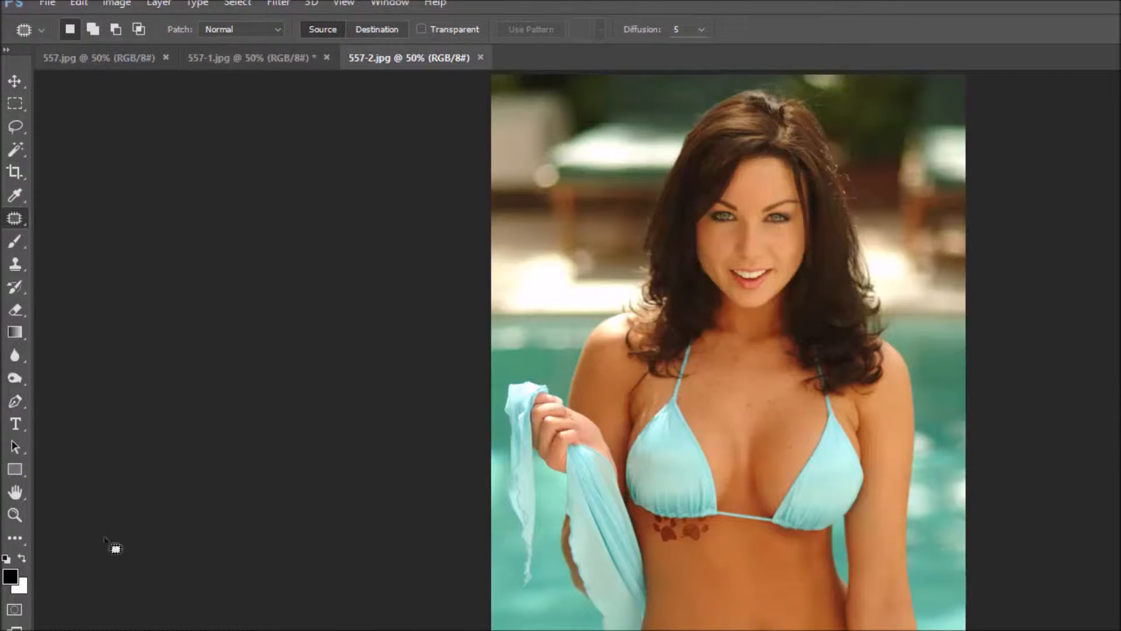
left_click(15, 514)
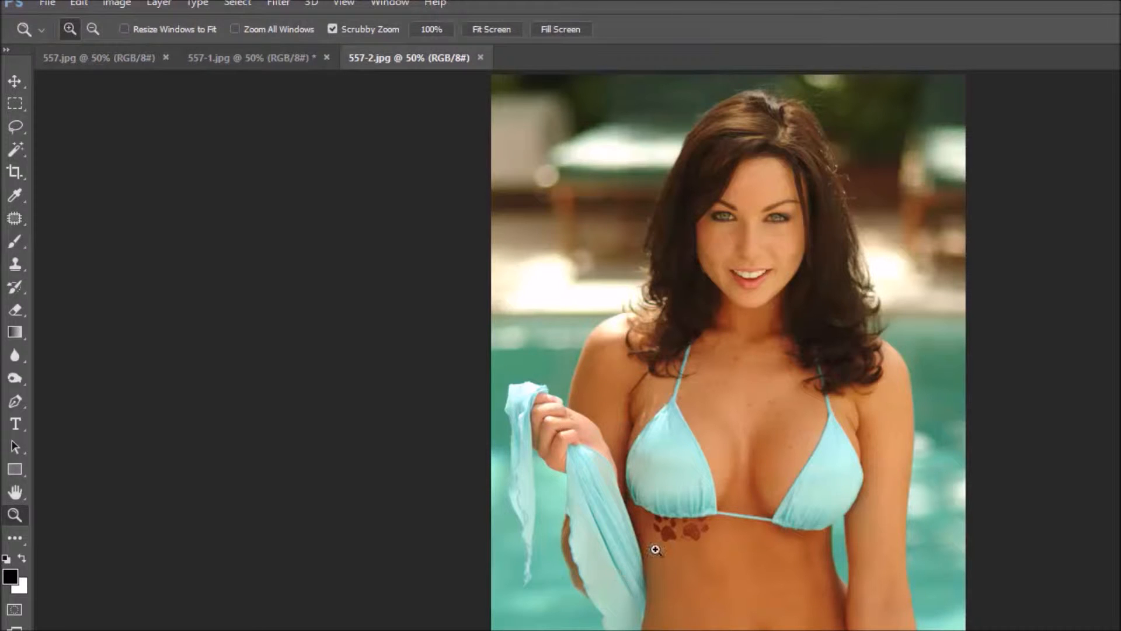
left_click_drag(663, 517, 744, 566)
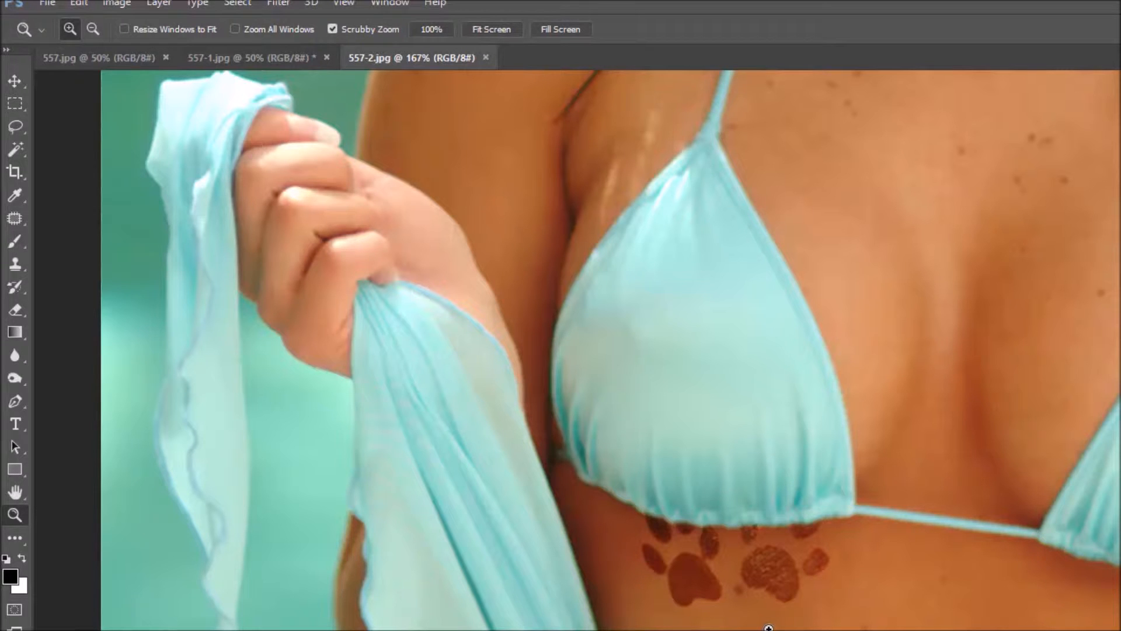
left_click(13, 403)
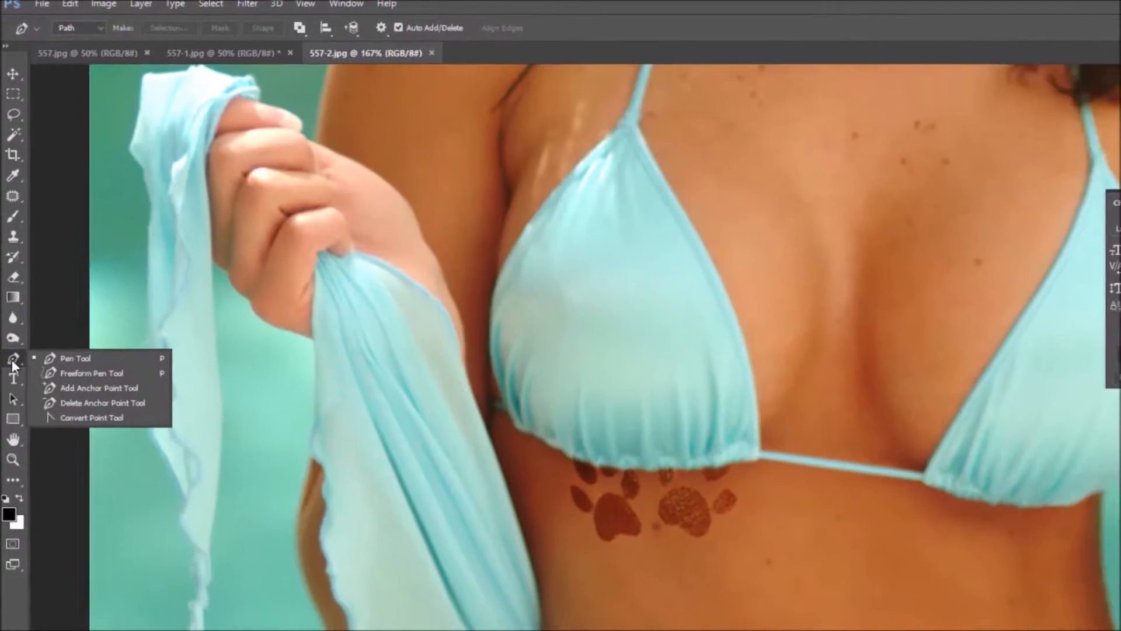
left_click(51, 358)
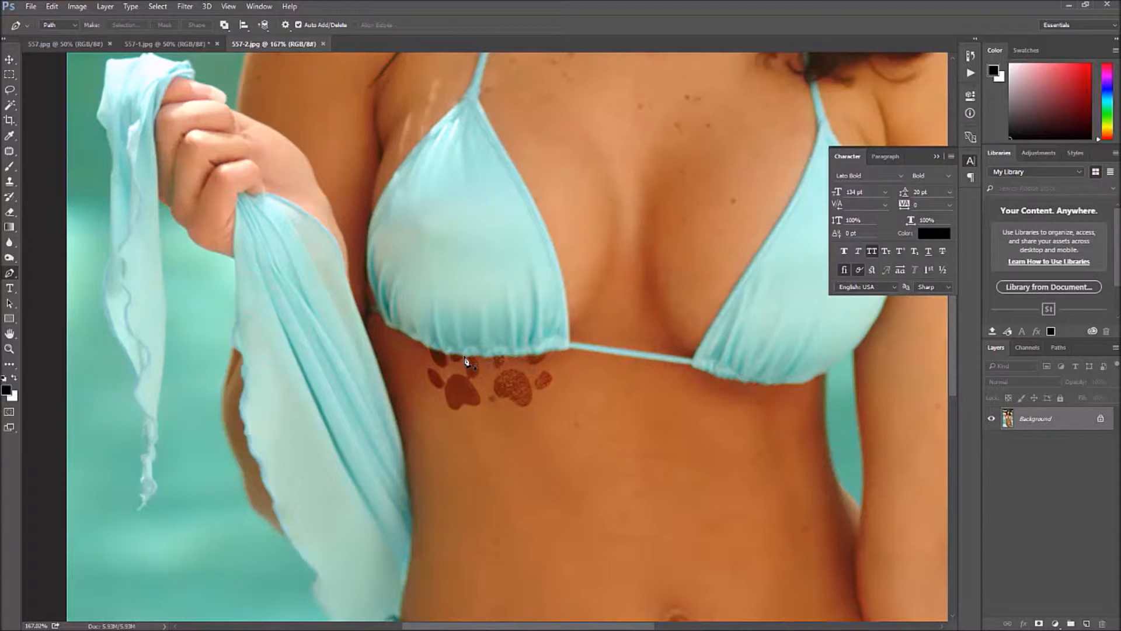
left_click(425, 346)
left_click(443, 352)
mouse_move(556, 367)
left_mouse_down()
mouse_move(543, 410)
mouse_move(459, 423)
mouse_move(414, 388)
mouse_move(427, 351)
left_mouse_up()
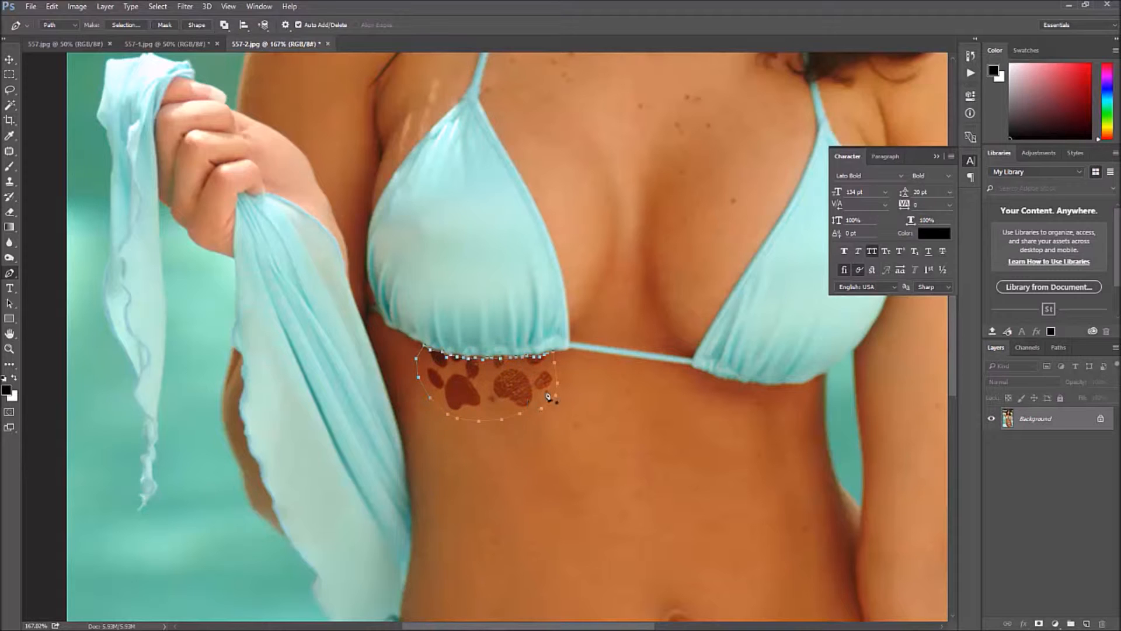
- Convert the path around the tattoos into a new anti-aliased selection with a feather radius of 3 pixels
right_click(488, 385)
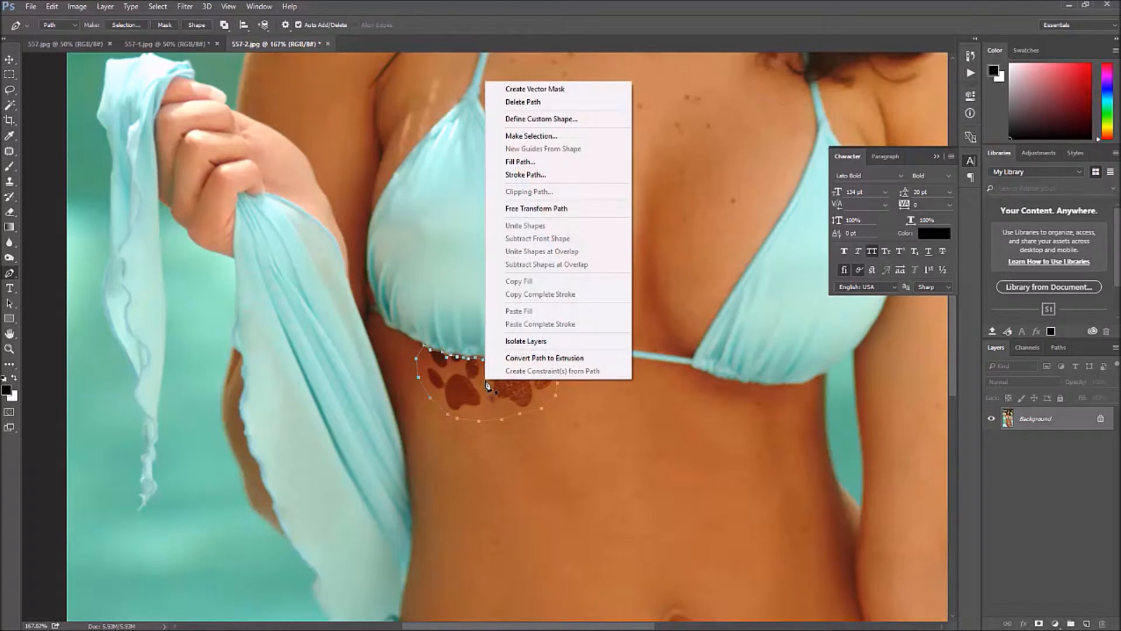
left_click(537, 135)
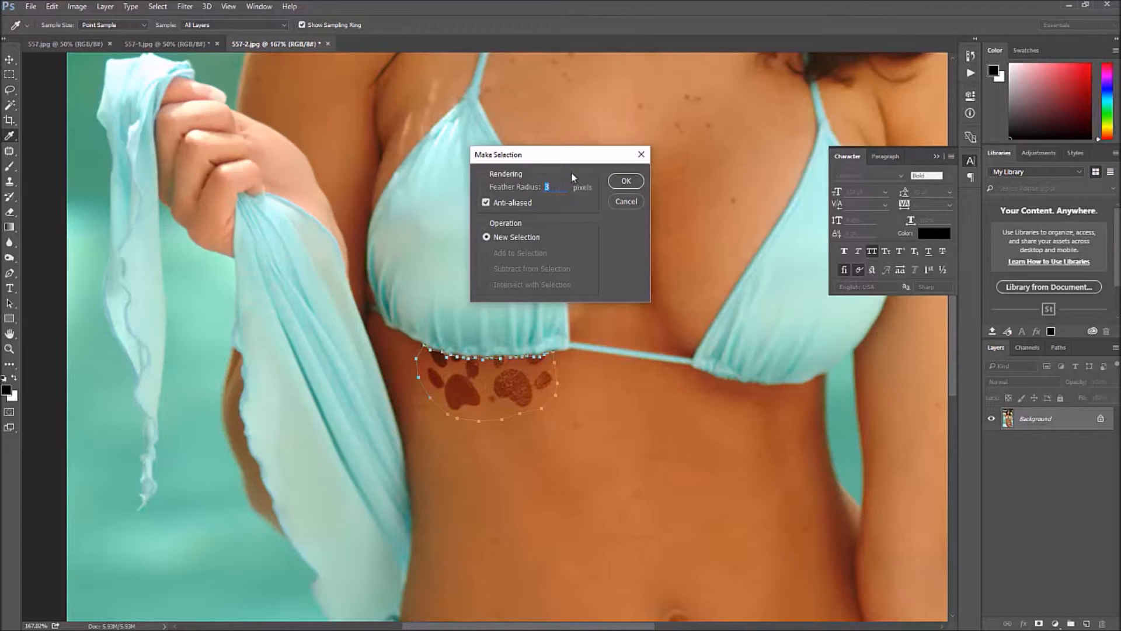
left_click(622, 182)
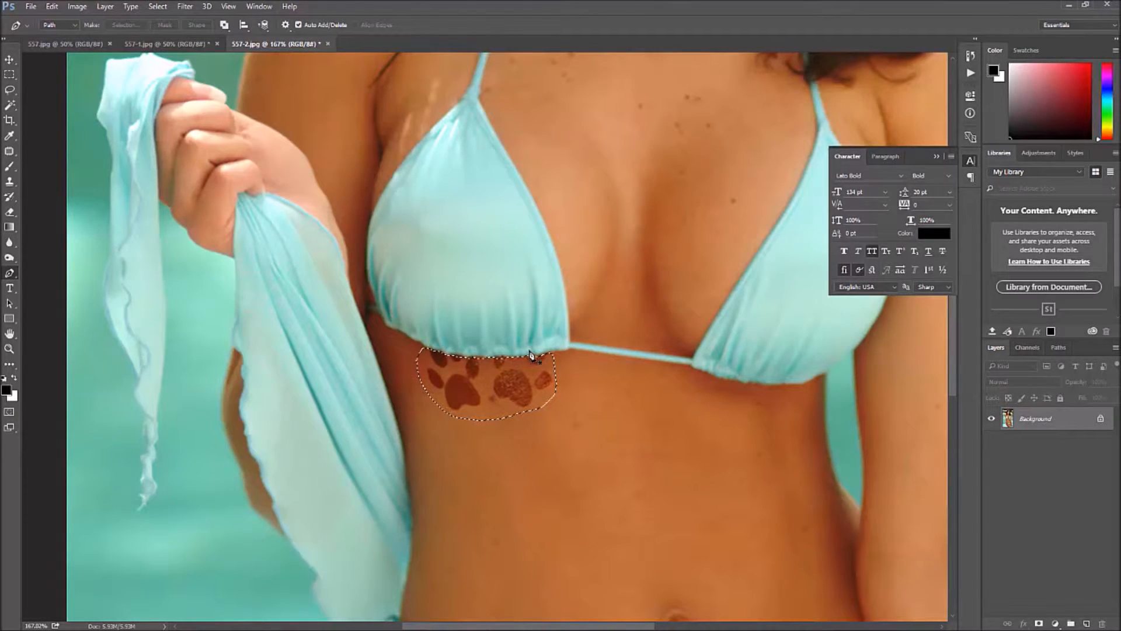
- Try to patch the selected tattoos with the skin just below them using the Patch Tool, and undo the patch
left_click(6, 154)
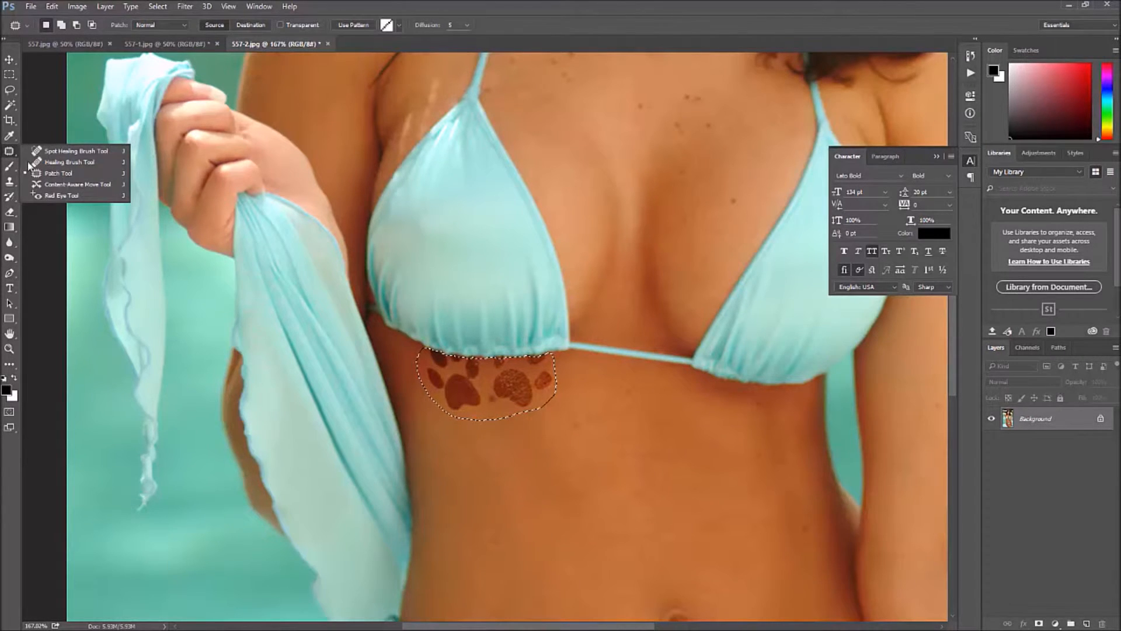
left_click(42, 174)
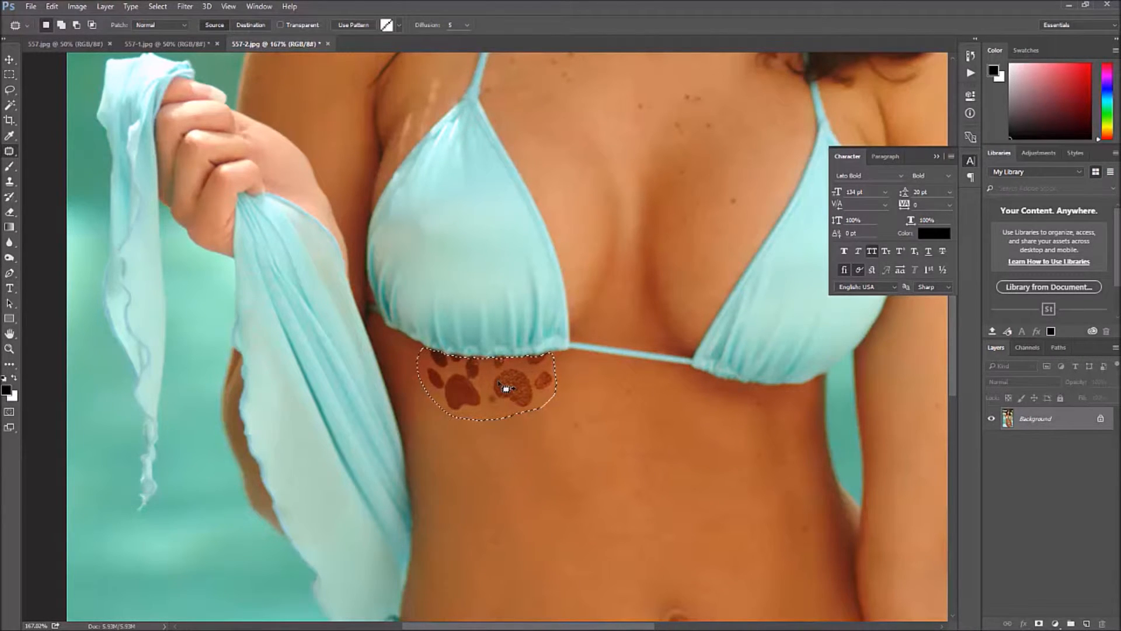
left_click_drag(499, 386, 501, 458)
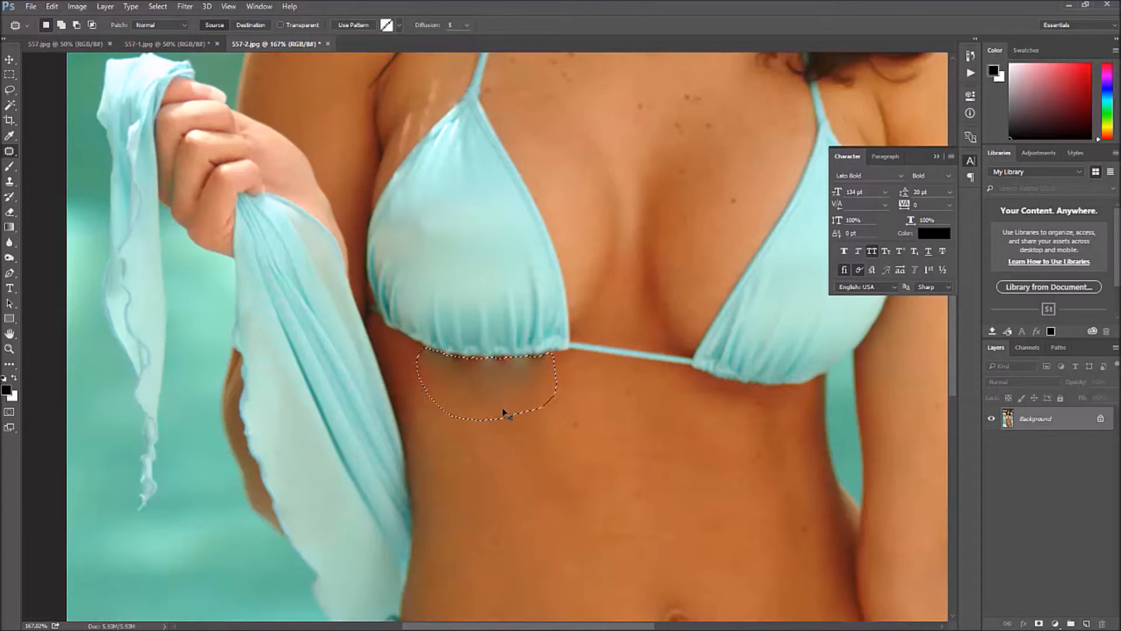
key("ctrl+z")
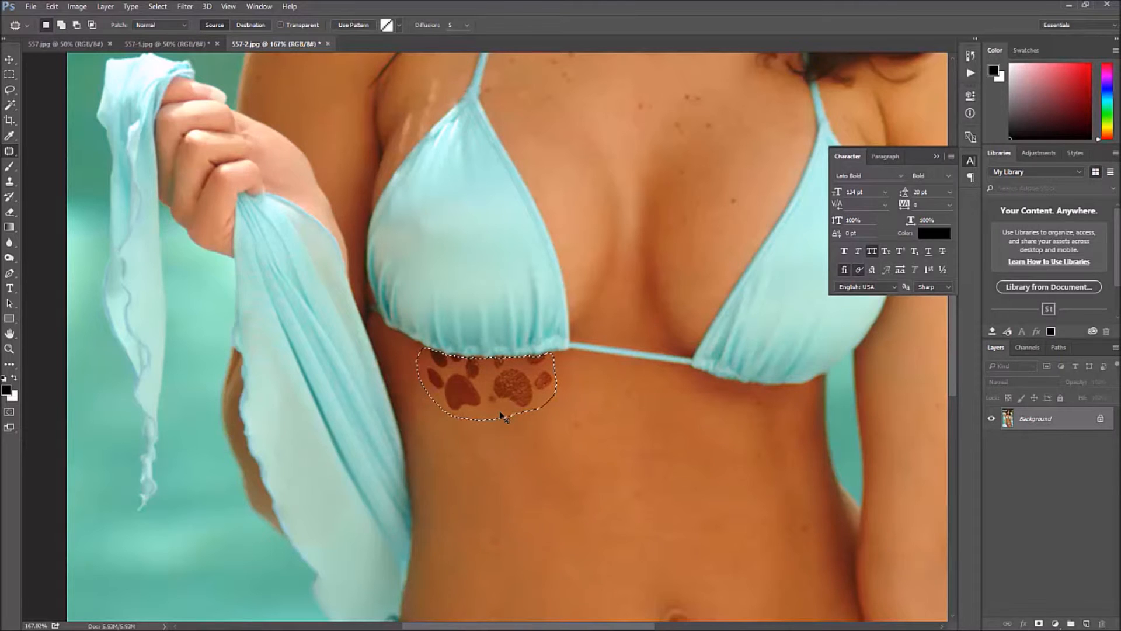
- Clone clean skin over the paw-print tattoos inside the selection with the Clone Stamp Tool, and clear the selection
left_click(10, 185)
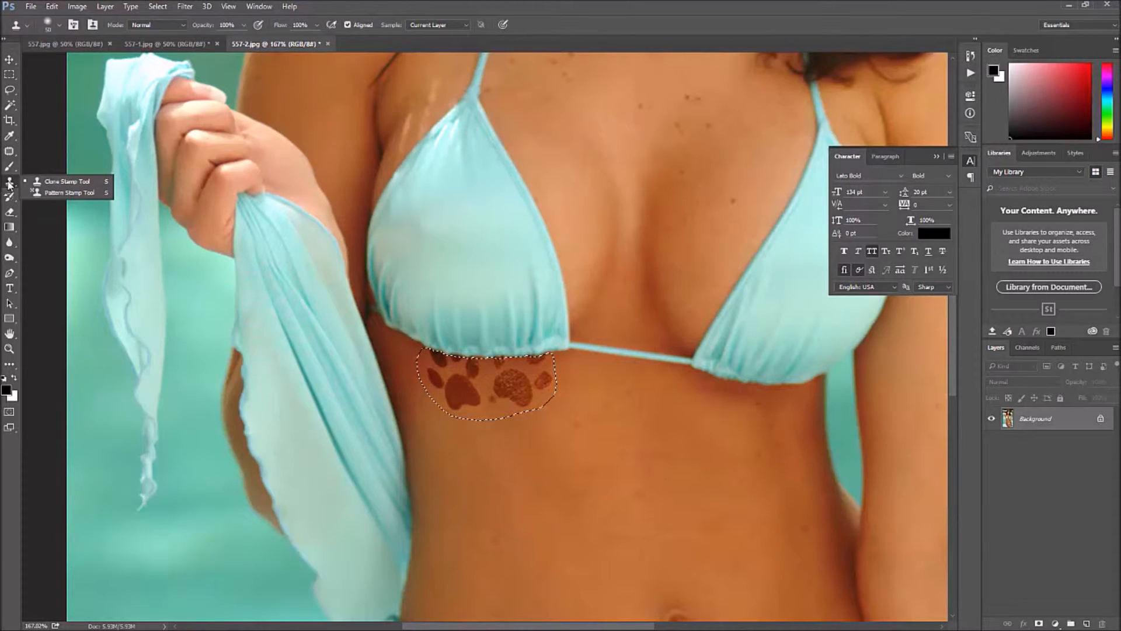
left_click(40, 181)
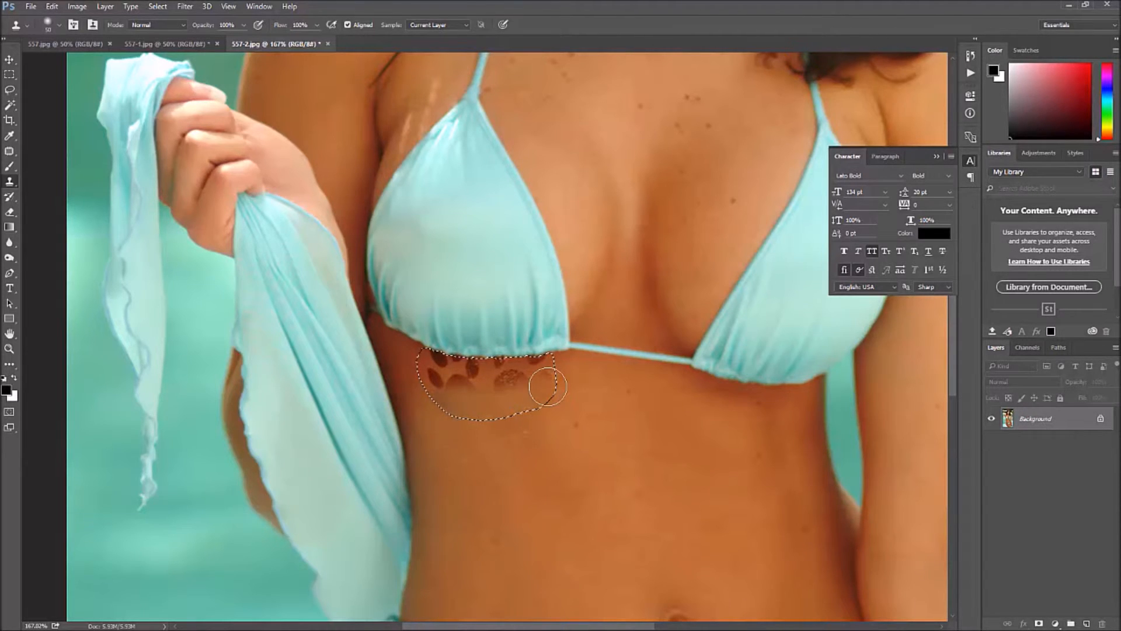
mouse_move(464, 397)
left_mouse_down()
mouse_move(439, 389)
mouse_move(545, 379)
mouse_move(473, 367)
left_mouse_up()
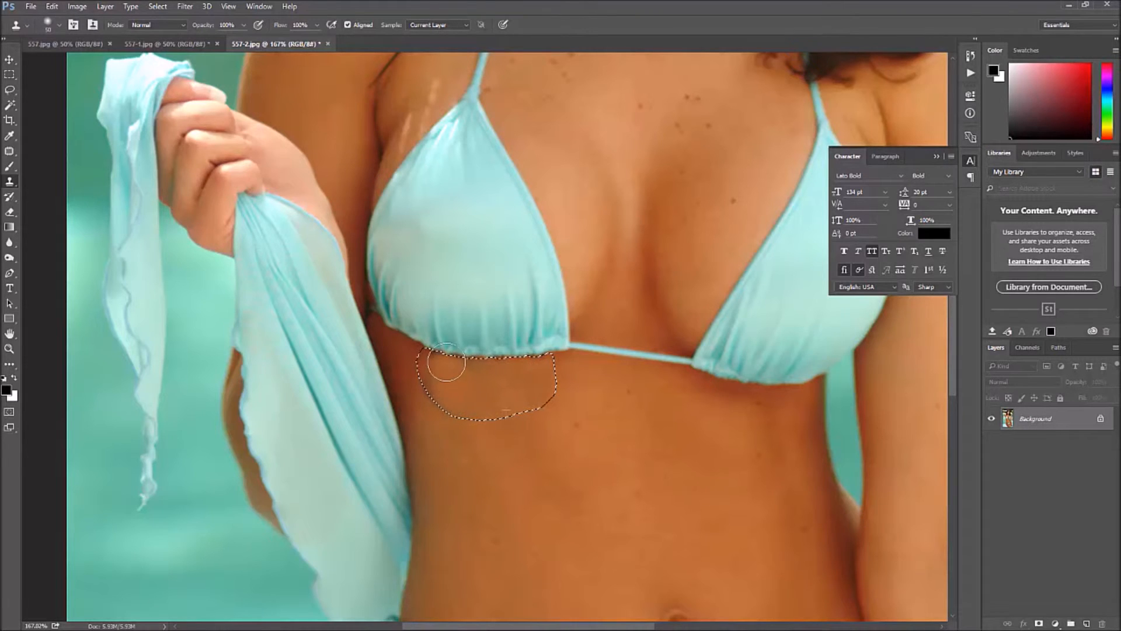
mouse_move(502, 370)
left_mouse_down()
mouse_move(542, 372)
mouse_move(523, 399)
mouse_move(471, 397)
left_mouse_up()
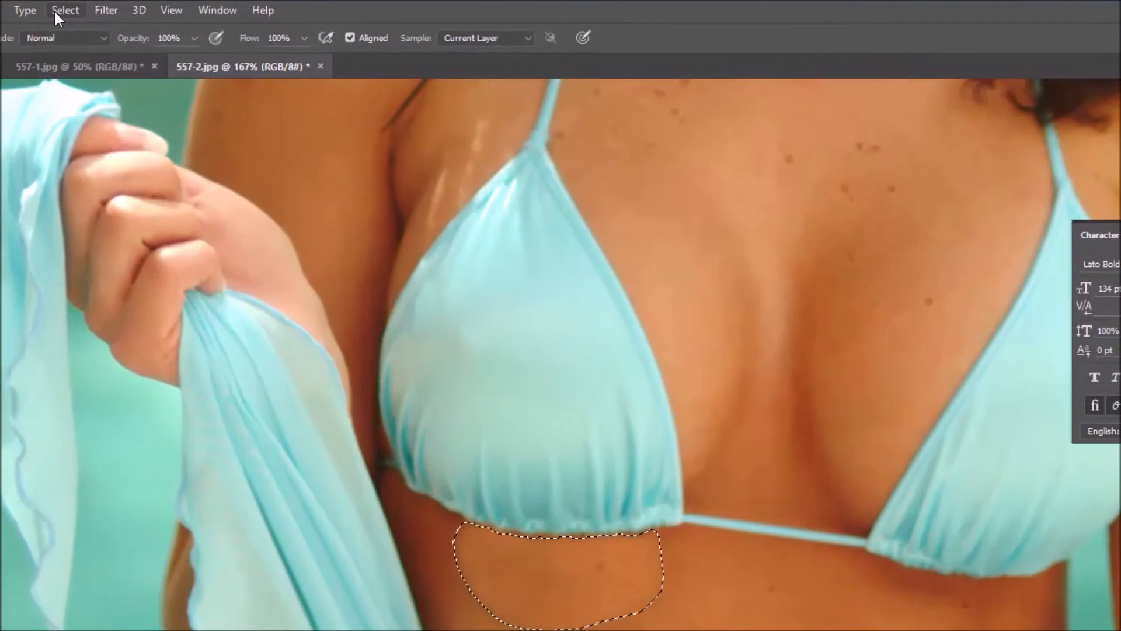
left_click(157, 7)
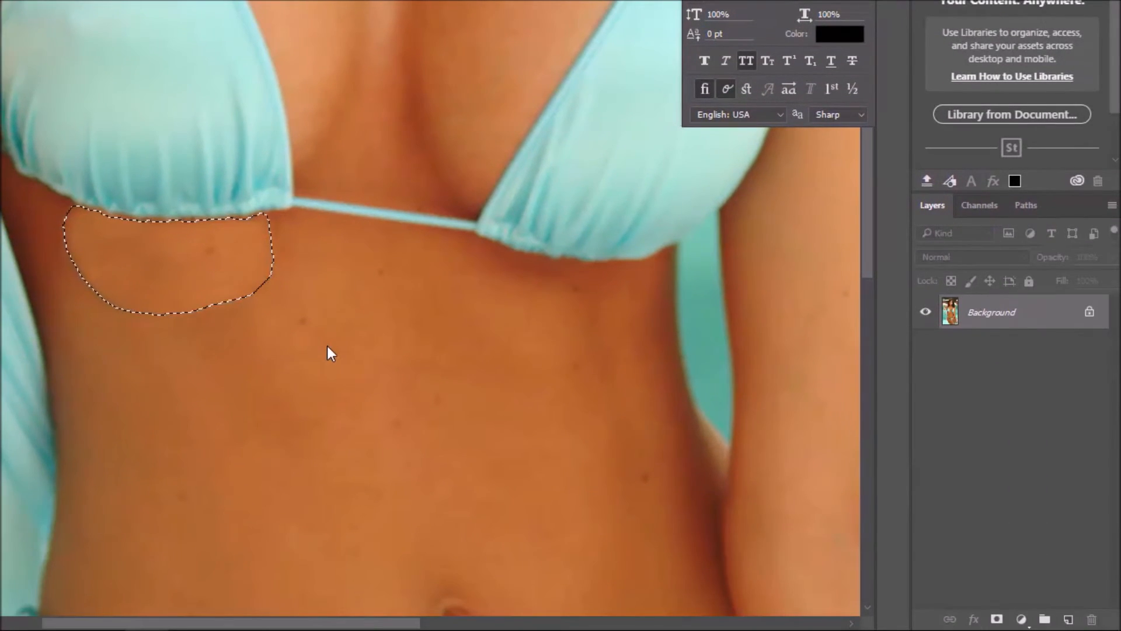
key("ctrl+d")
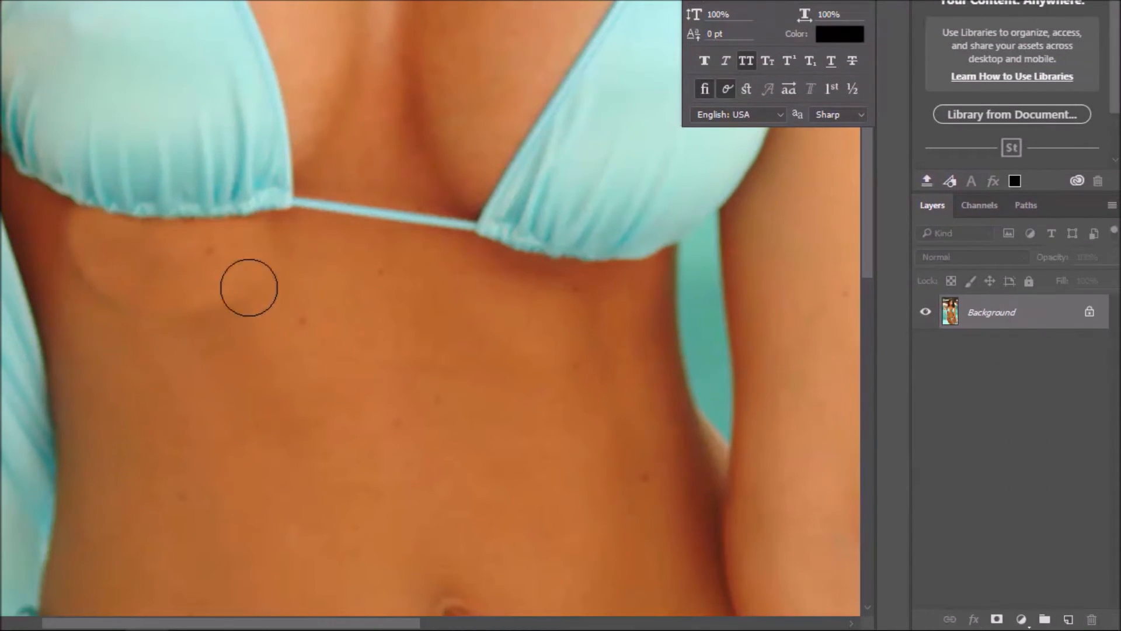
- Set the Clone Stamp opacity to 31% and blend the visible edges of the retouched skin below the bikini top
left_click(95, 295)
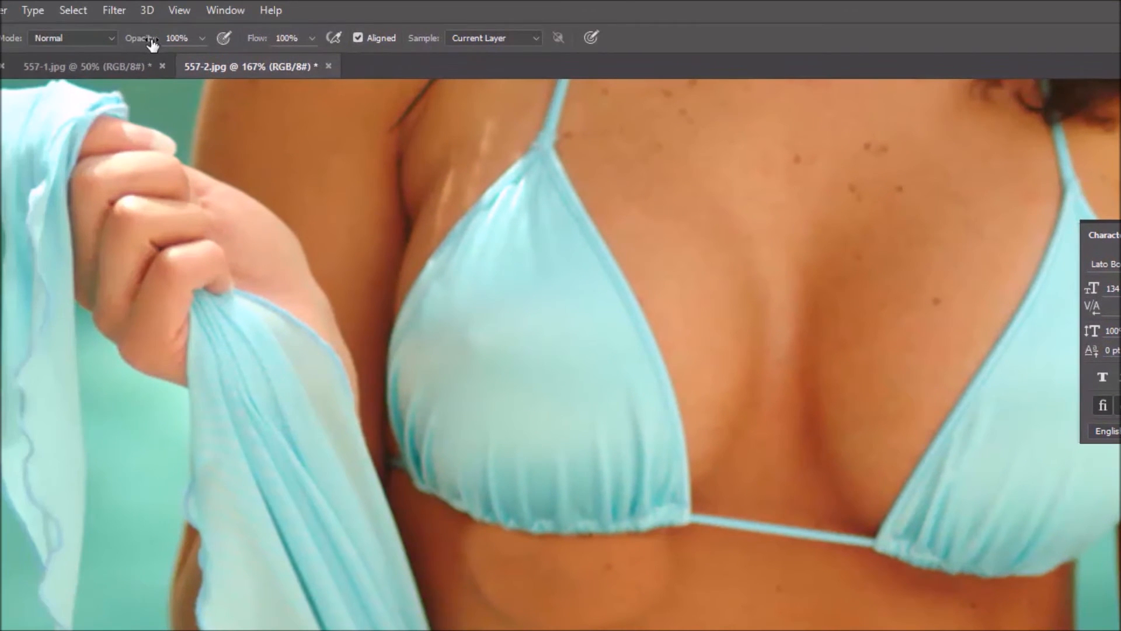
mouse_move(153, 44)
left_mouse_down()
mouse_move(125, 44)
mouse_move(138, 42)
left_mouse_up()
left_click_drag(144, 42, 80, 37)
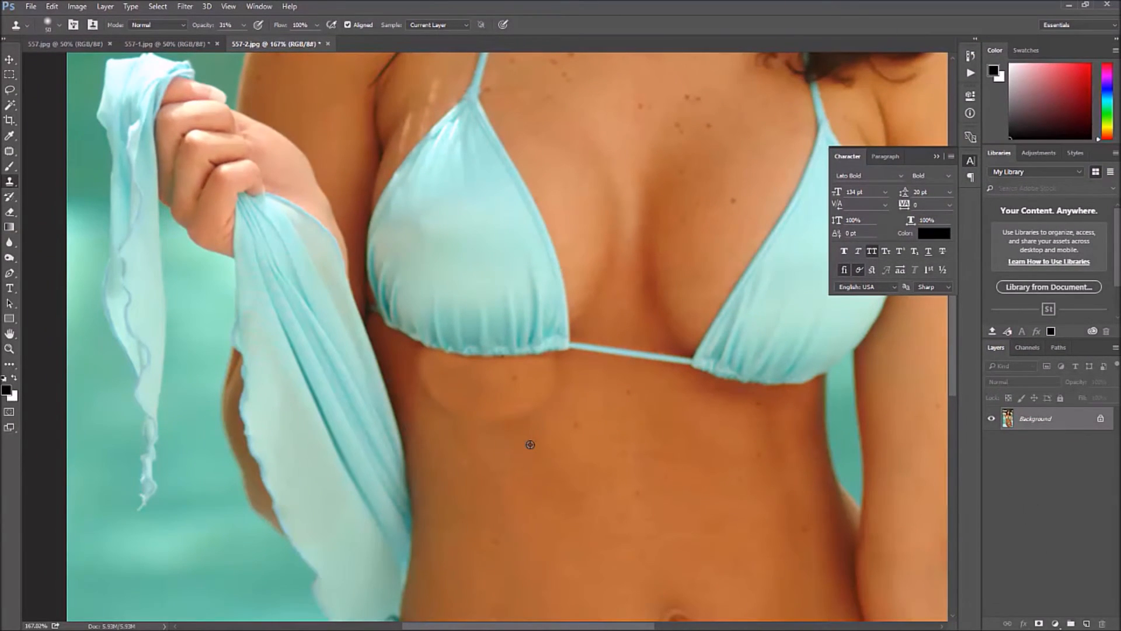
left_click(530, 445, "alt")
left_click_drag(452, 416, 437, 400)
left_click(438, 393)
left_click(426, 406, "alt")
left_click(236, 9)
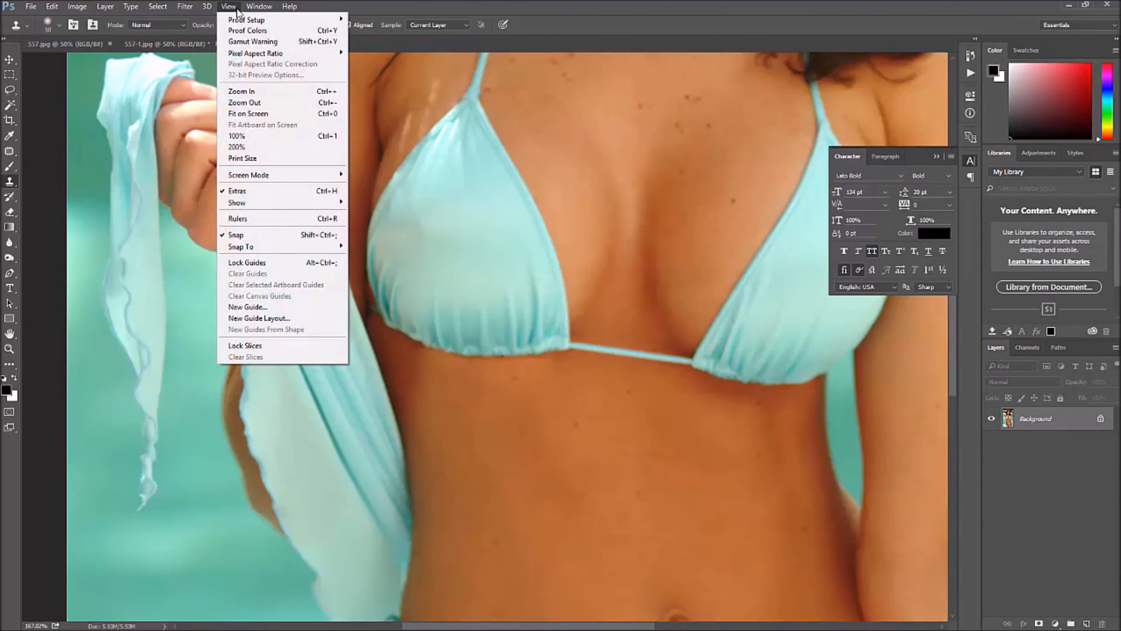
left_click(245, 115)
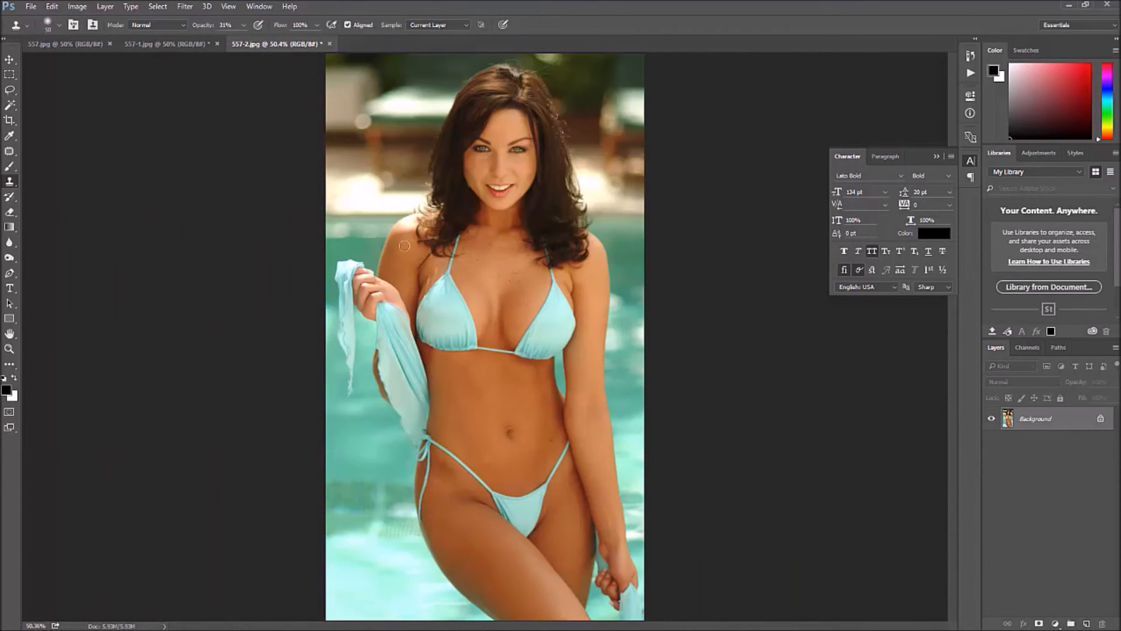